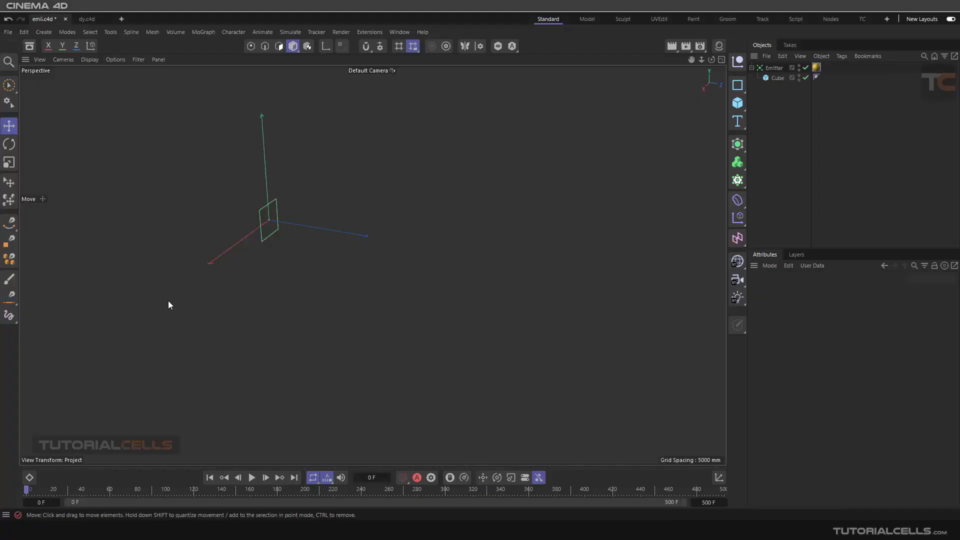
Show the Simulate > Forces submenu listing Attractor, Friction, Wind and other forces
left_click(295, 32)
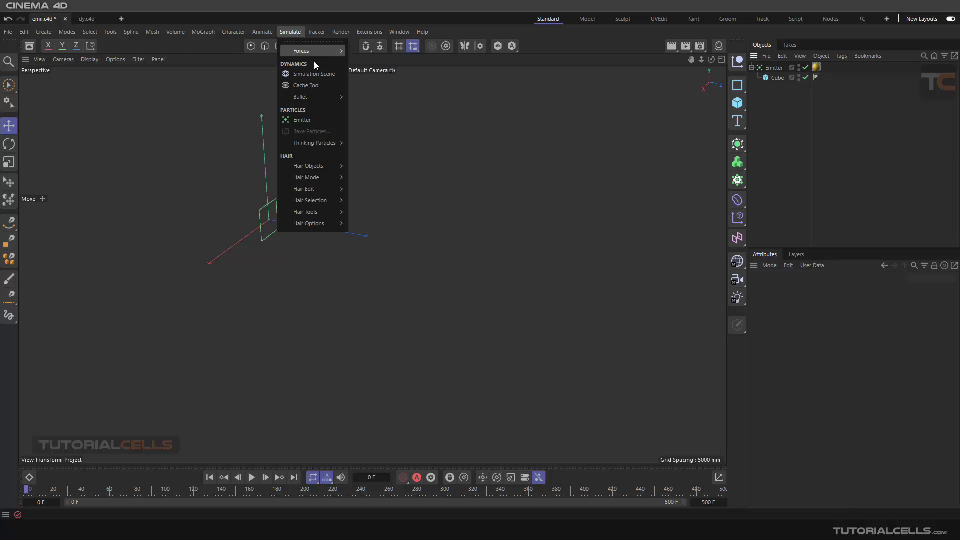
mouse_move(315, 59)
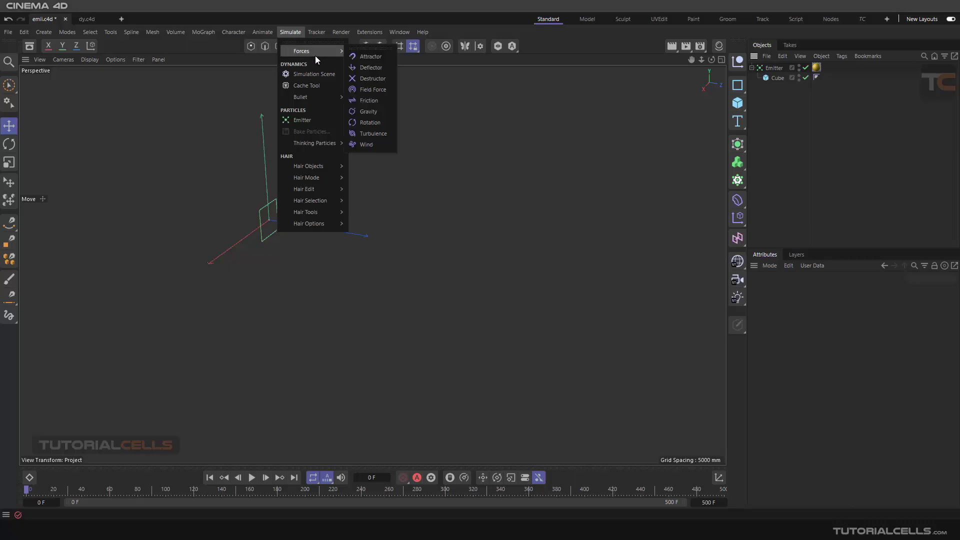
Add a Friction force, preview the particles with it disabled, then rewind and re-enable it
left_click(377, 101)
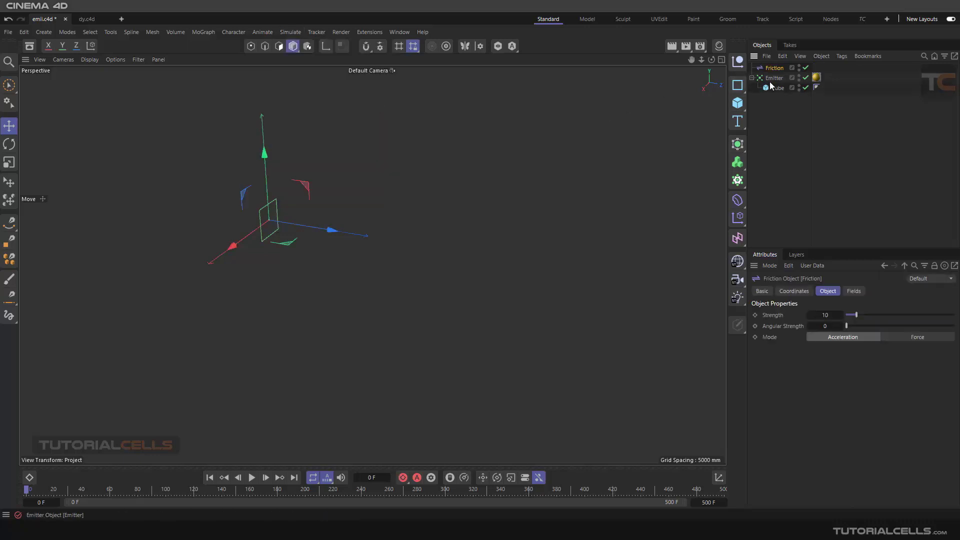
left_click(806, 68)
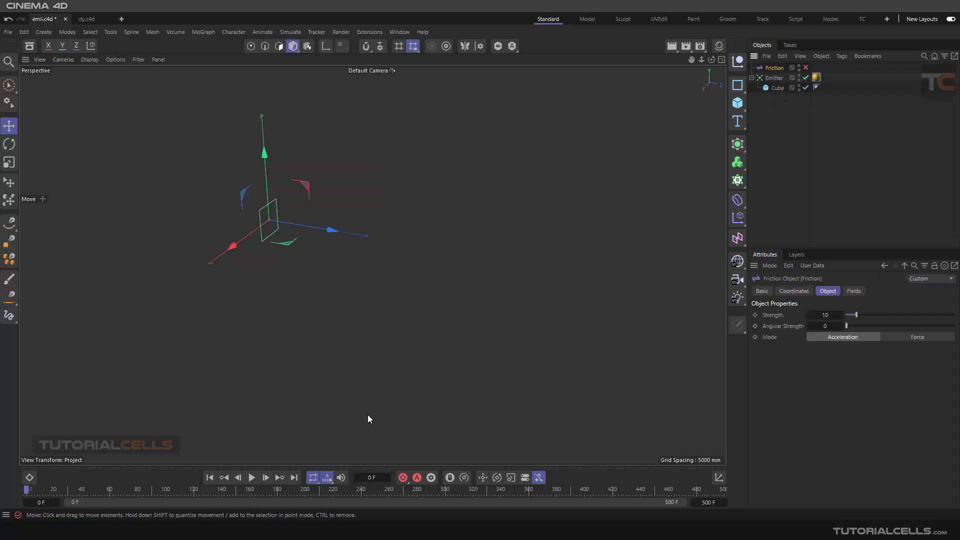
left_click(251, 477)
left_click_drag(335, 266, 328, 235, "alt")
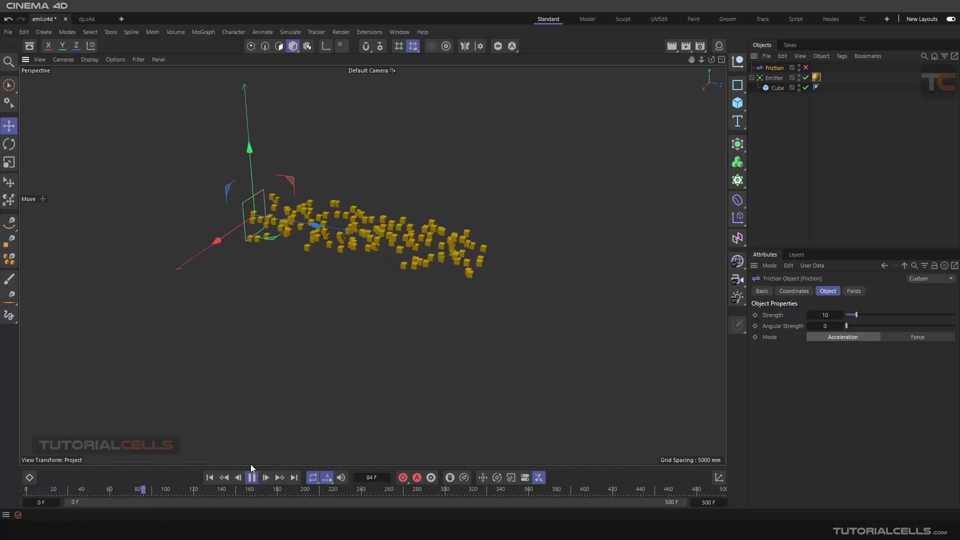
left_click(251, 477)
left_click(210, 477)
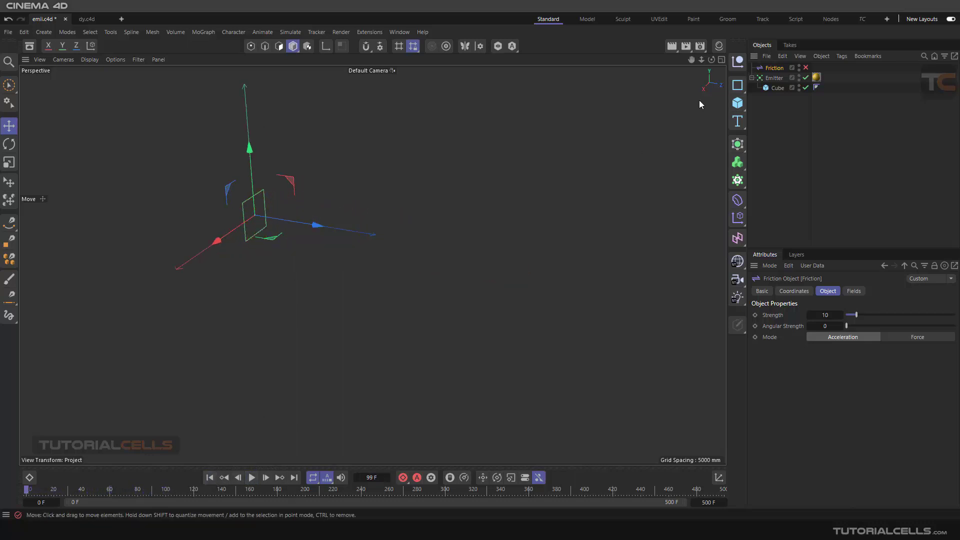
left_click(805, 68)
Position the Friction force along Z in front of the emitter, test playback, then rewind to frame 0
left_click_drag(314, 223, 447, 233)
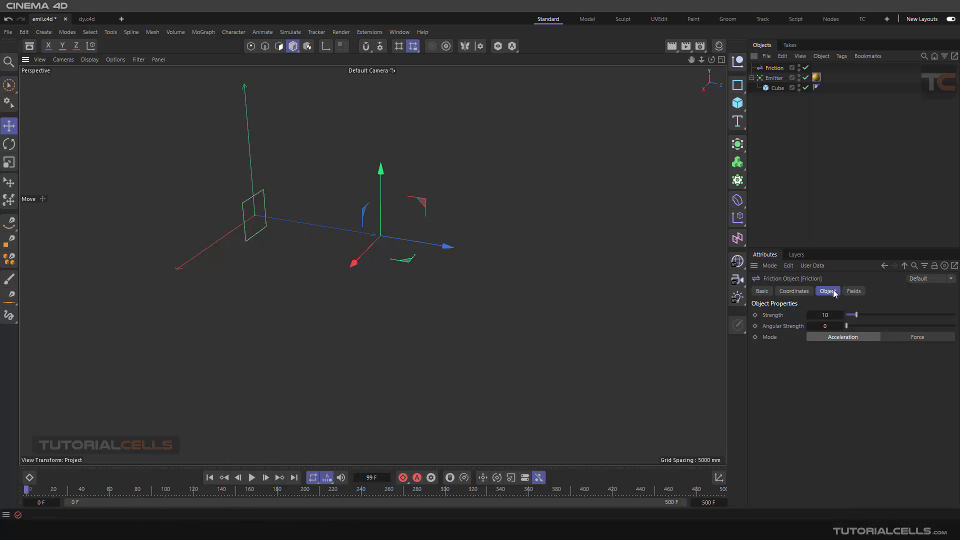
left_click(251, 478)
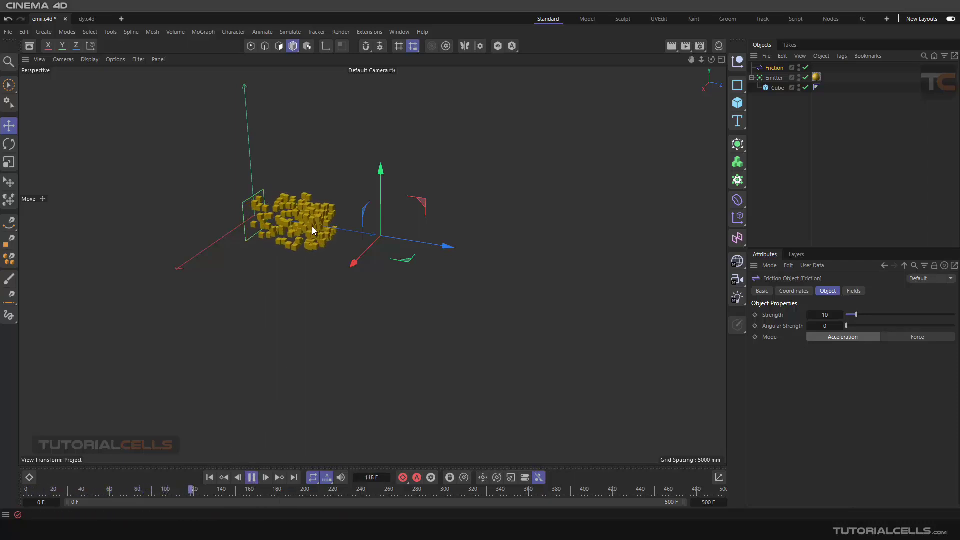
mouse_move(443, 248)
left_mouse_down()
mouse_move(575, 268)
mouse_move(432, 249)
left_mouse_up()
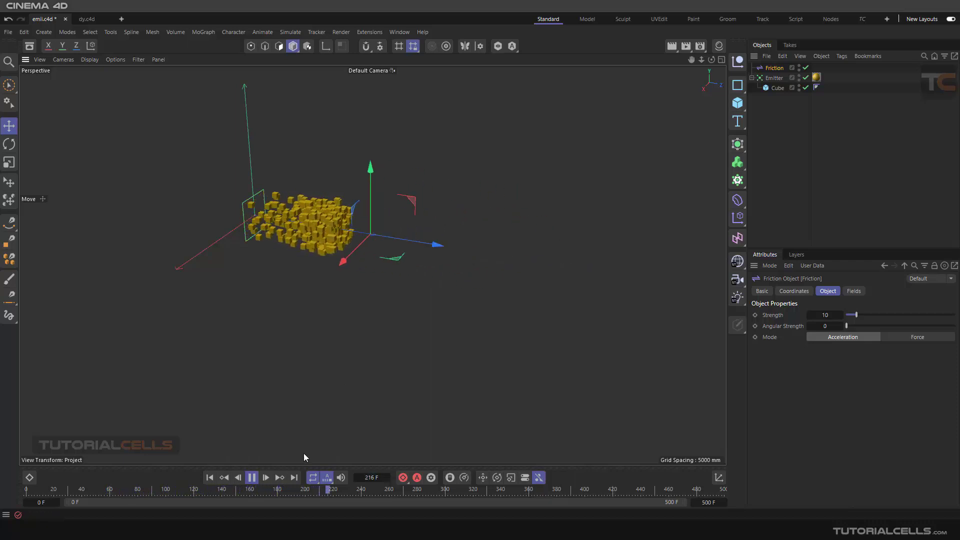
left_click(251, 477)
left_click(209, 478)
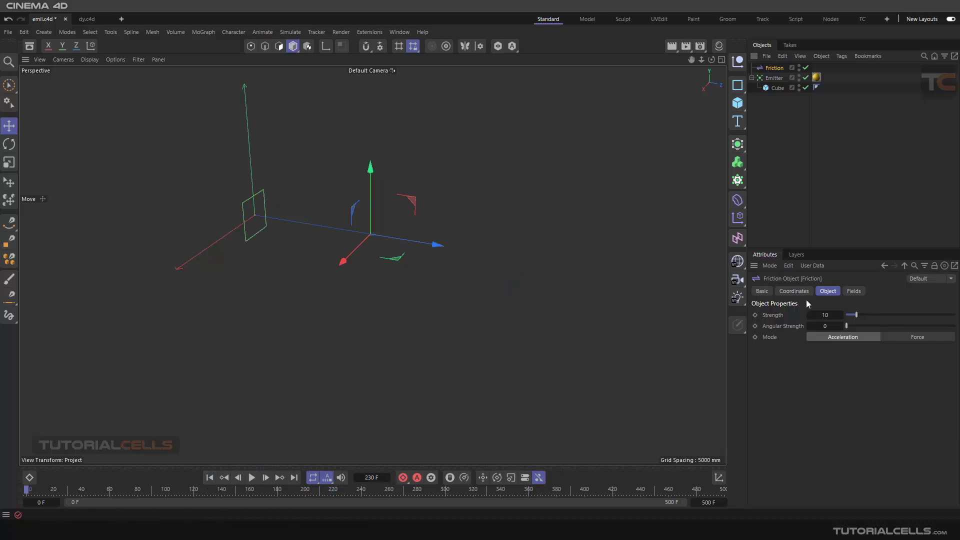
Add a Box Field to Friction's Fields and widen its Size X to about 1157 mm
left_click(855, 291)
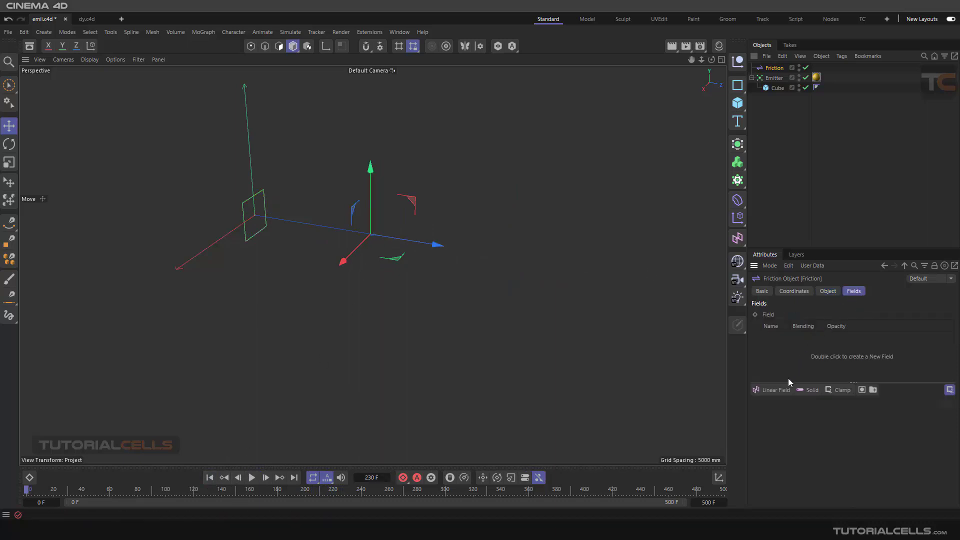
left_click(781, 393)
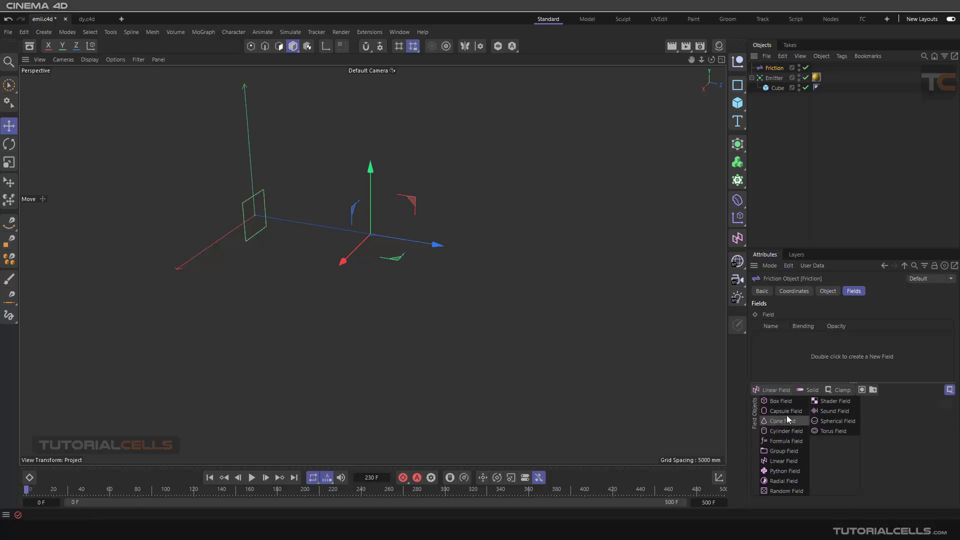
left_click(781, 400)
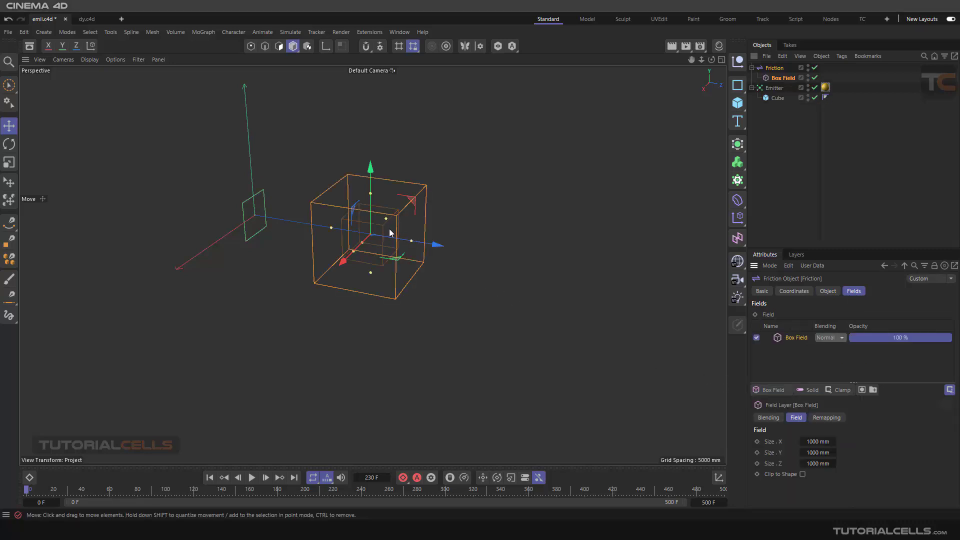
left_click_drag(388, 218, 443, 239)
Play the simulation and try moving the Box Field along X, then undo the move
left_click(251, 477)
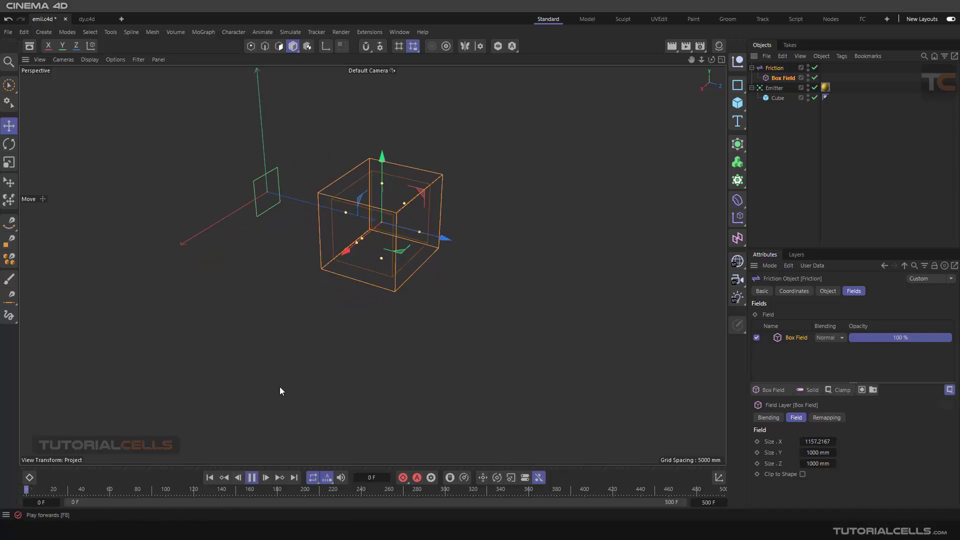
left_click_drag(293, 283, 320, 270, "alt")
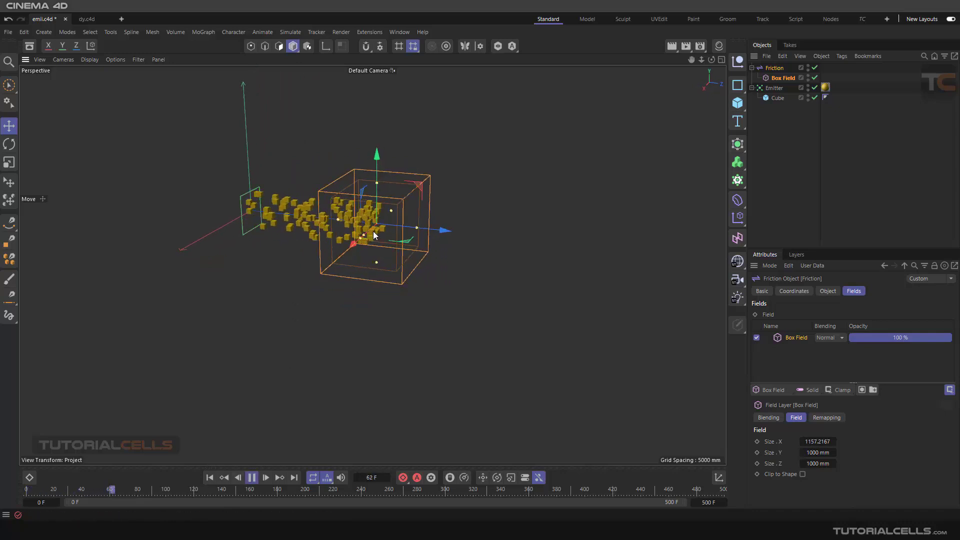
left_click_drag(442, 230, 592, 240)
key("ctrl+z")
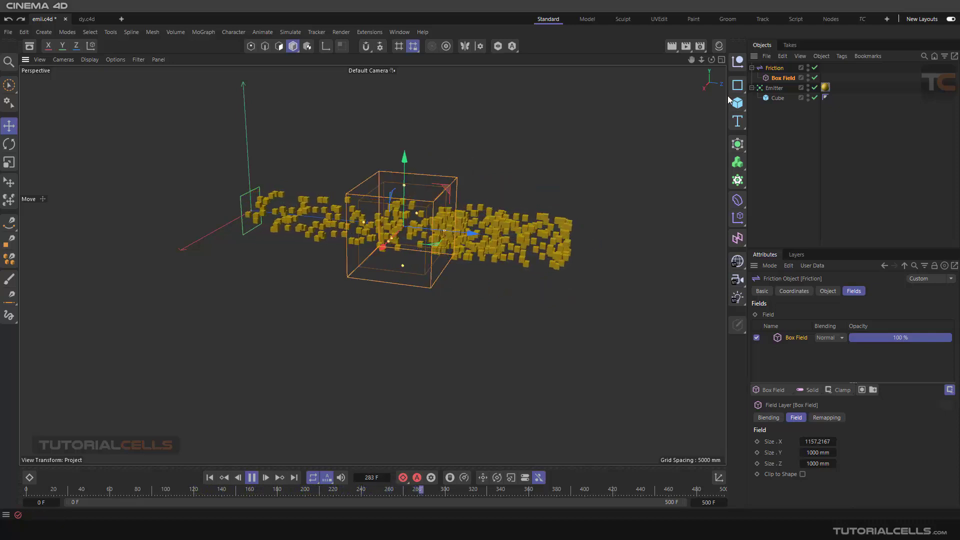
Select the Box Field to show its settings, then stop playback and rewind to the start
left_click(770, 70)
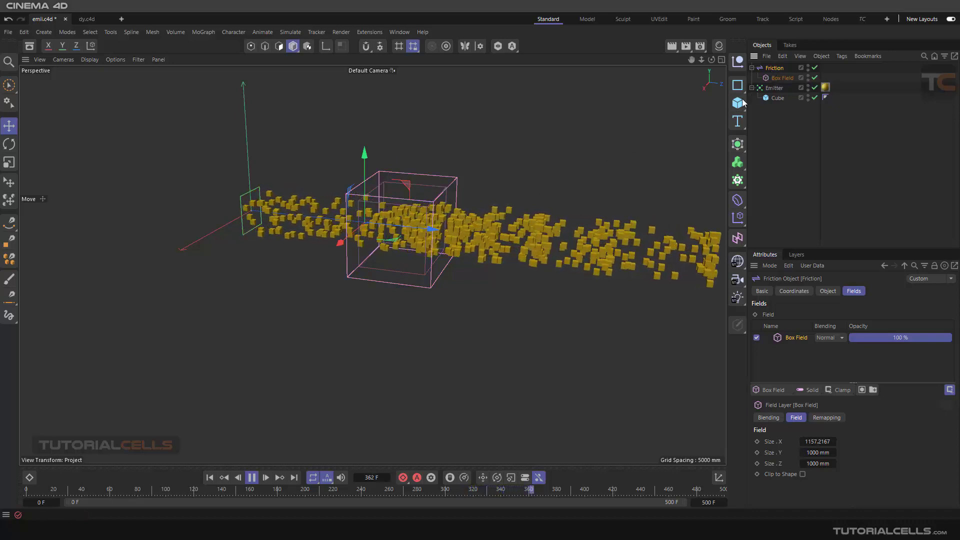
left_click(778, 79)
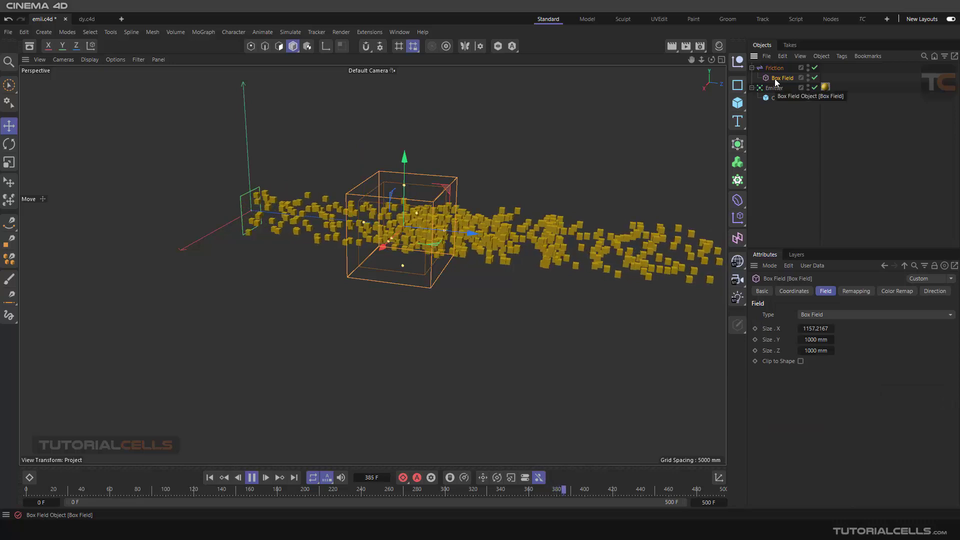
left_click(252, 477)
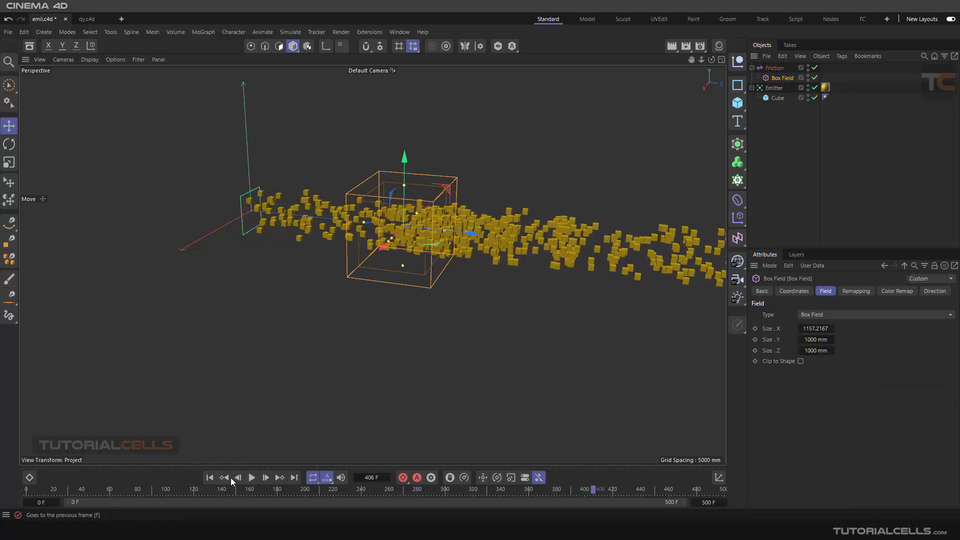
left_click(209, 478)
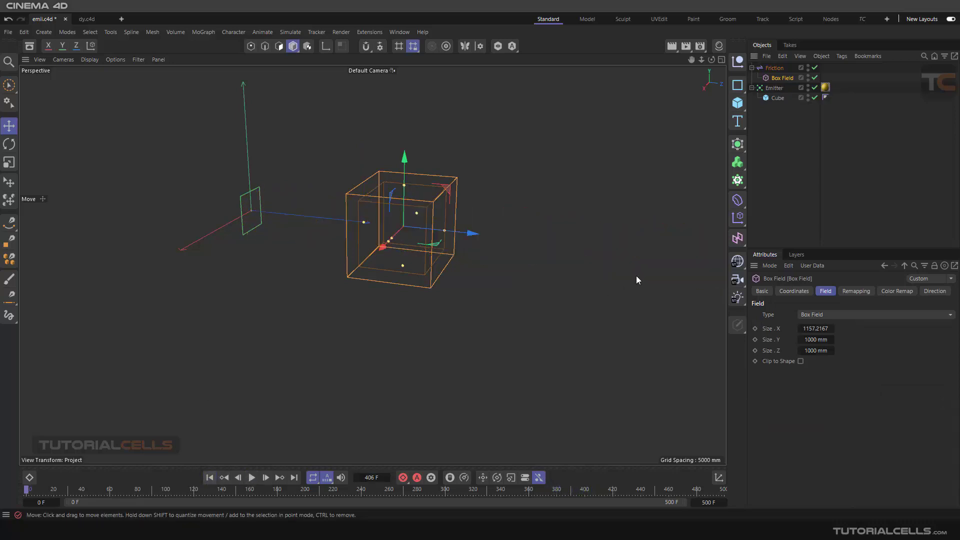
Display Friction's Object settings: Strength 10, Angular Strength 0, Mode Acceleration
left_click(771, 68)
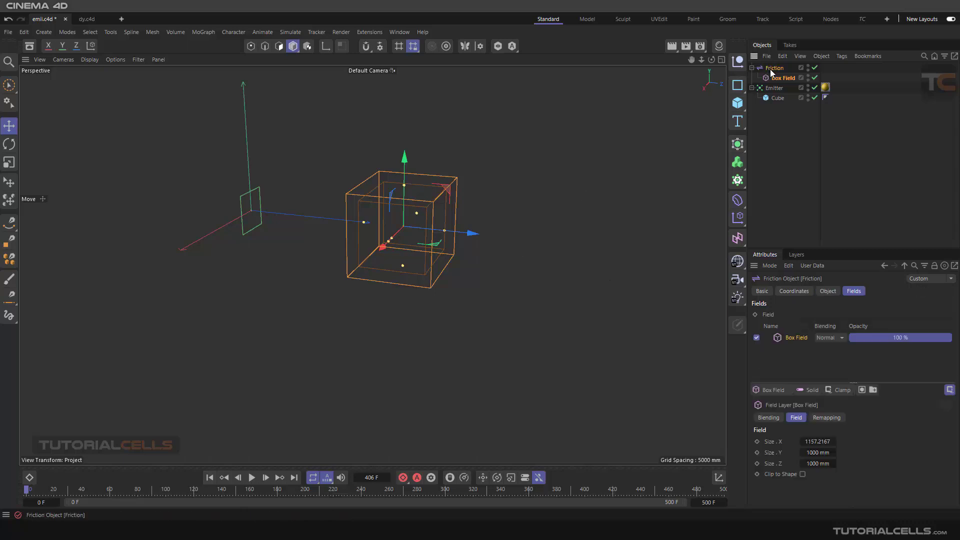
left_click(828, 292)
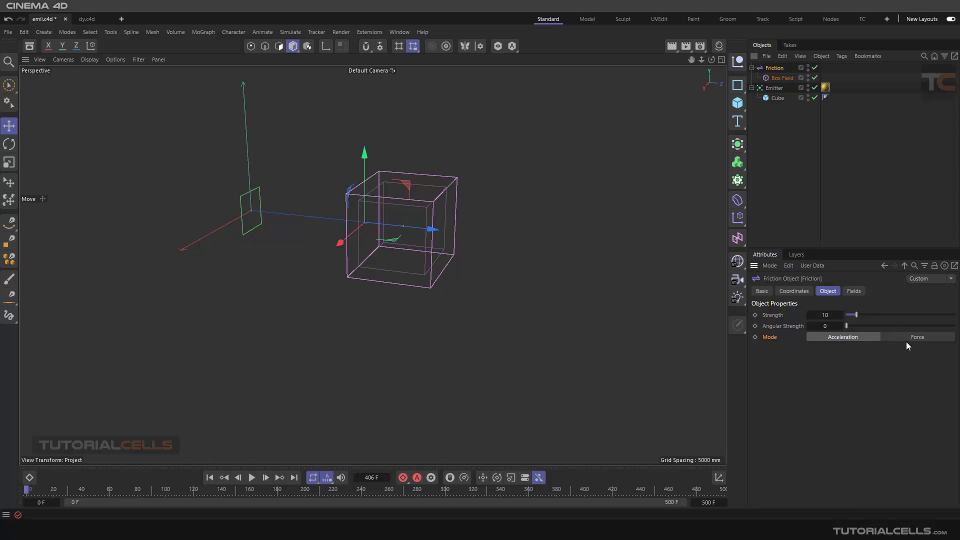
In the dy.c4d scene, clear the cloner's Dynamics Body initial state to restore the 10×10×10 sphere grid
left_click(87, 19)
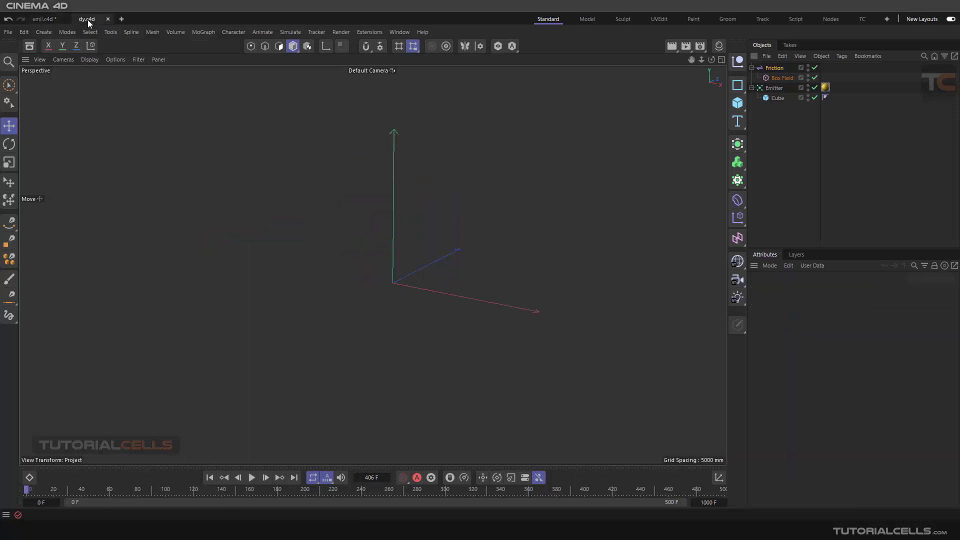
scroll(388, 234, "down", 2)
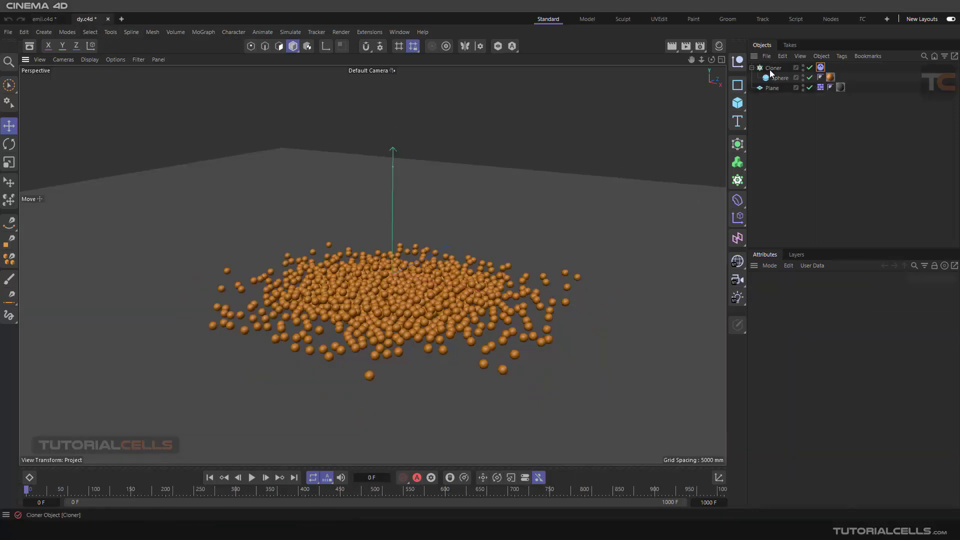
left_click(769, 70)
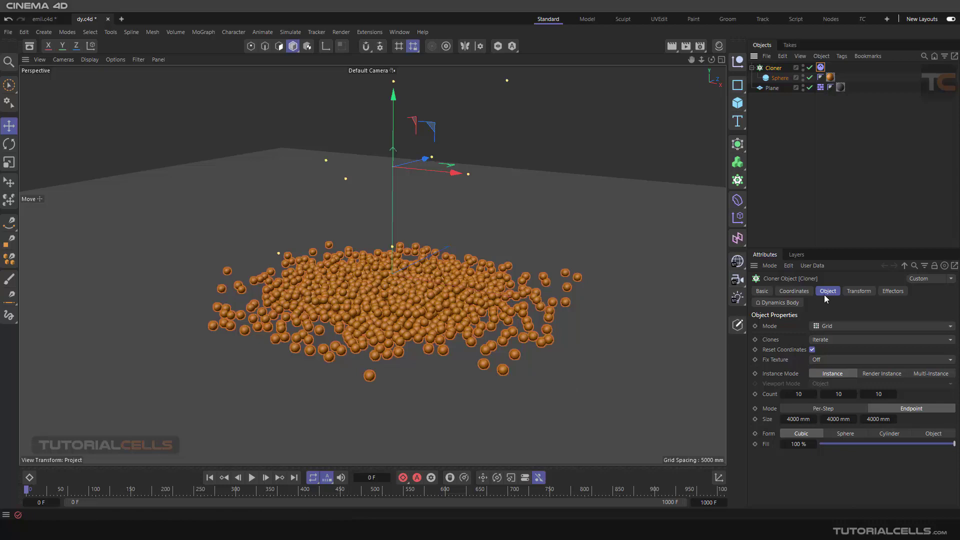
left_click(781, 302)
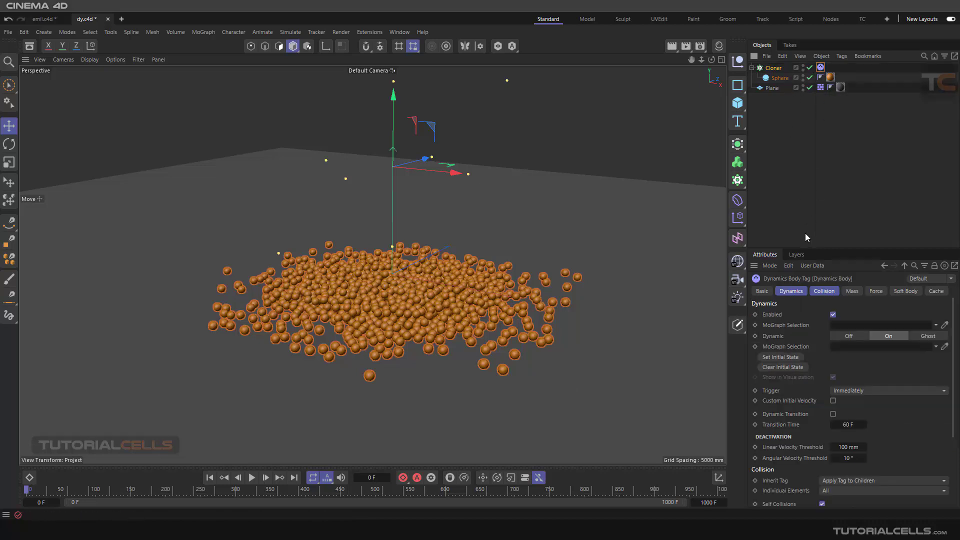
left_click(777, 367)
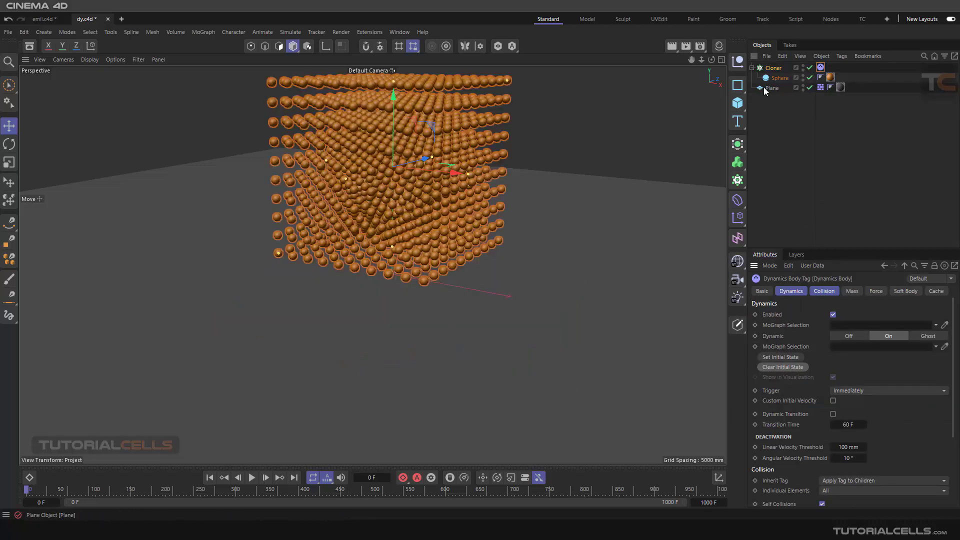
Add a Friction force (Strength 10, Acceleration mode) to the sphere cloner scene
left_click(281, 32)
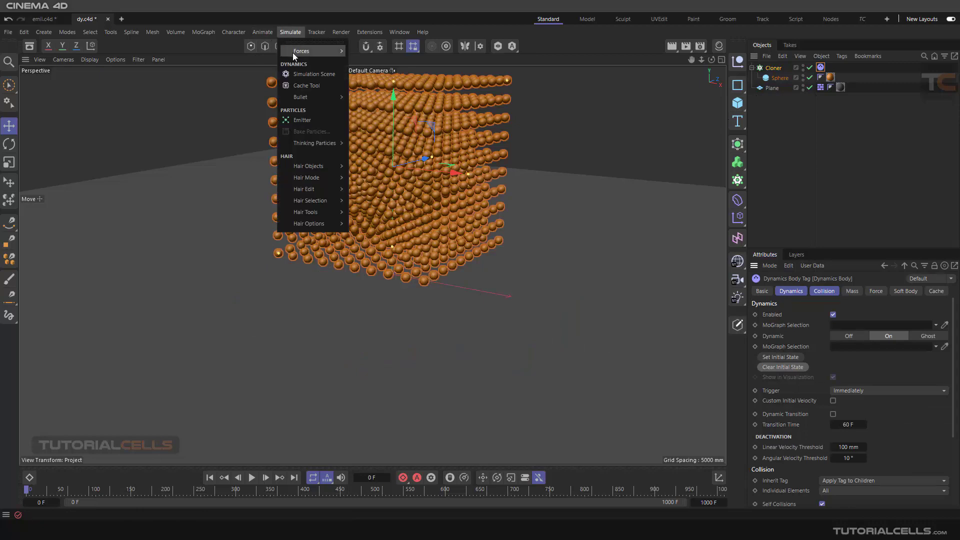
mouse_move(311, 53)
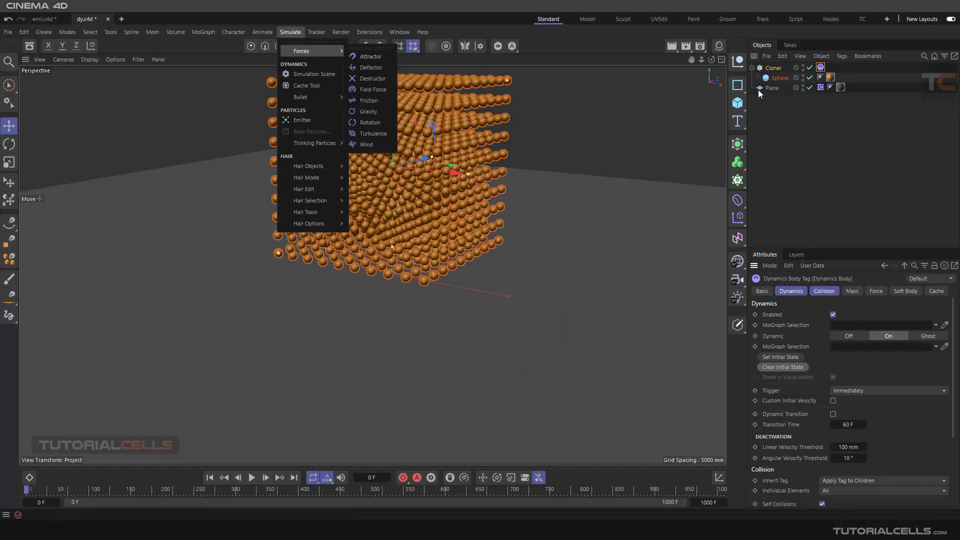
left_click(377, 103)
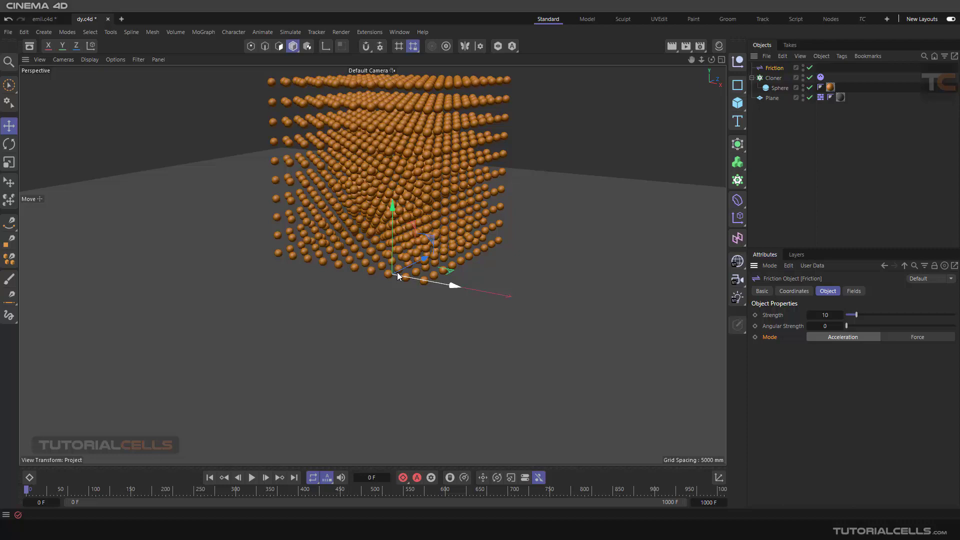
Add a Box Field to the Friction force and enlarge it to about 2909 × 1850 × 3158 mm
left_click(855, 291)
left_click(767, 391)
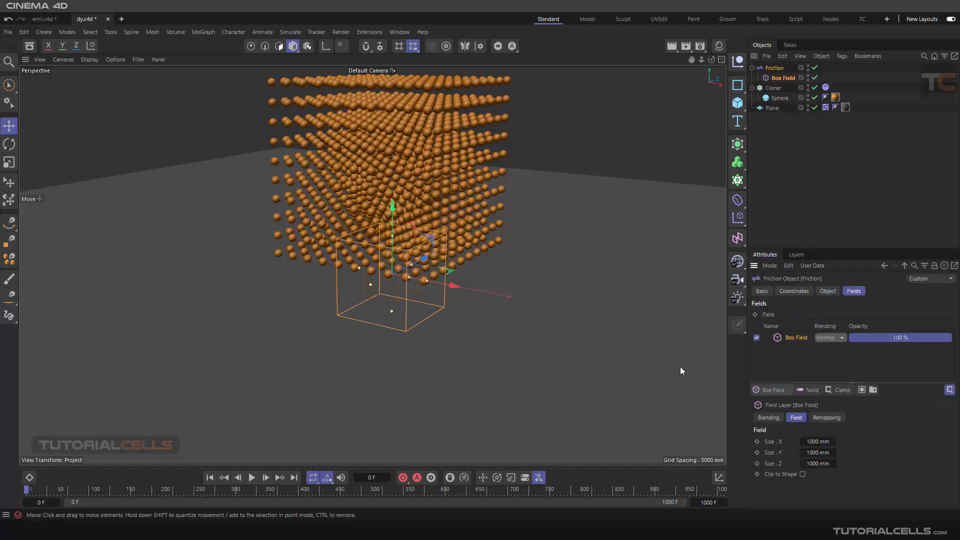
left_click_drag(424, 285, 479, 272)
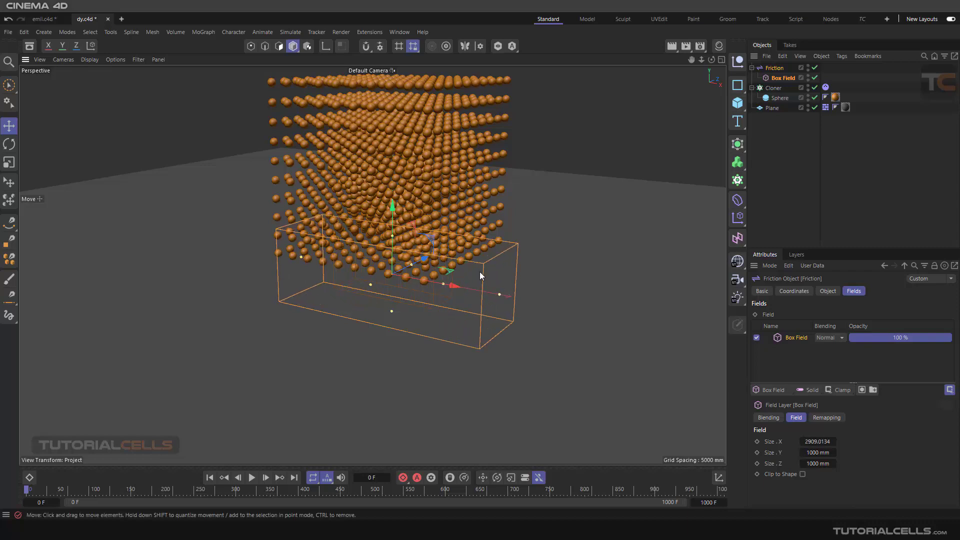
left_click_drag(412, 262, 476, 302)
Disable Friction, play the sphere drop without it, then rewind to the first frame
left_click(815, 67)
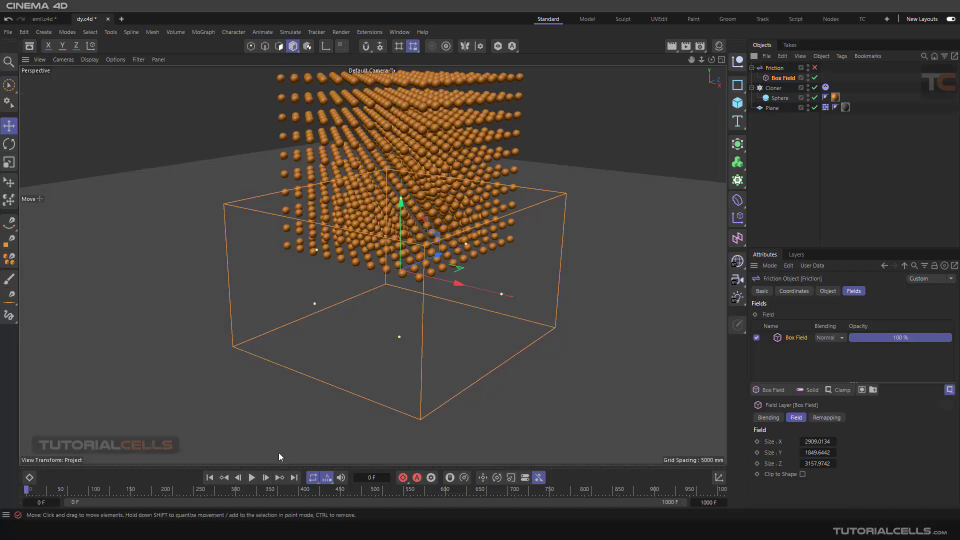
left_click(251, 478)
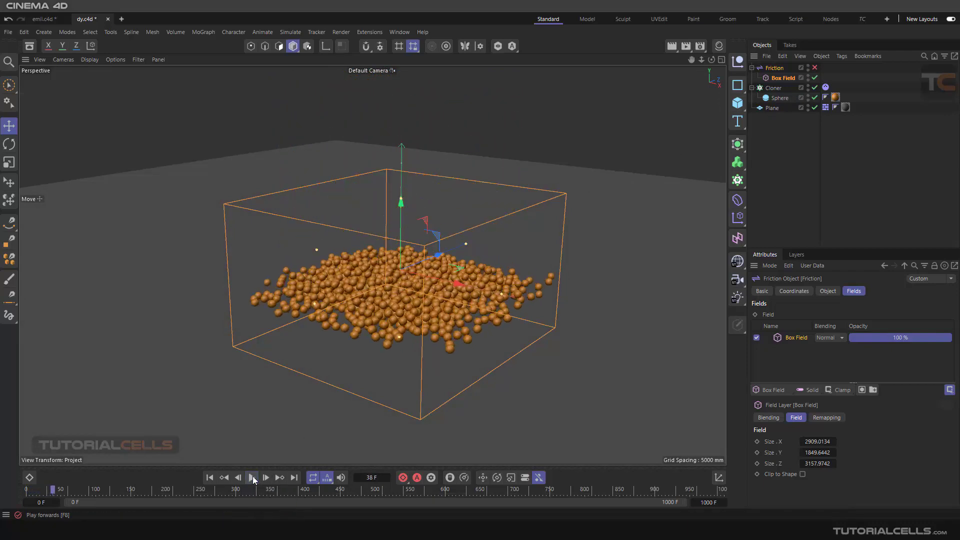
left_click(252, 478)
left_click(214, 479)
Re-enable Friction and replay the drop, watching the spheres spread inside the Box Field
left_click_drag(475, 320, 681, 150, "alt")
left_click(814, 67)
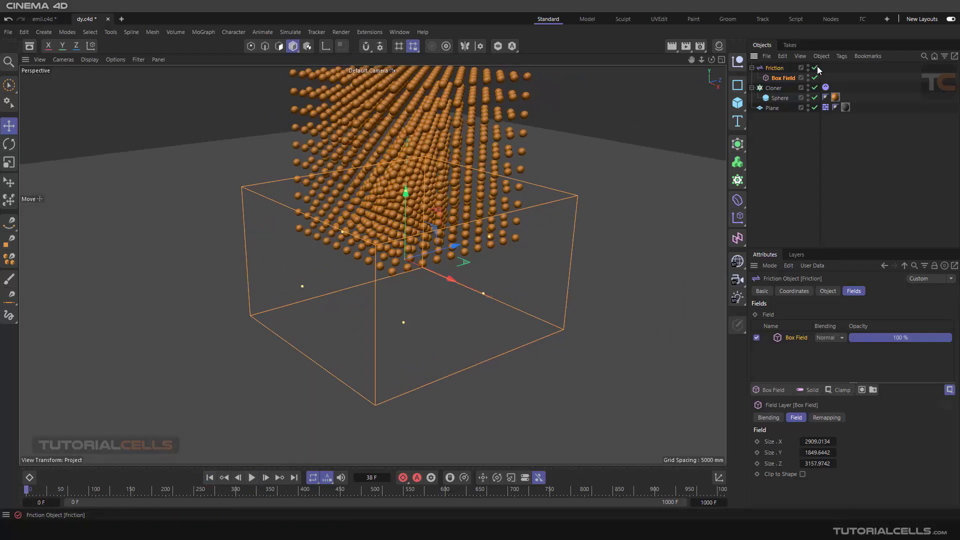
left_click(252, 478)
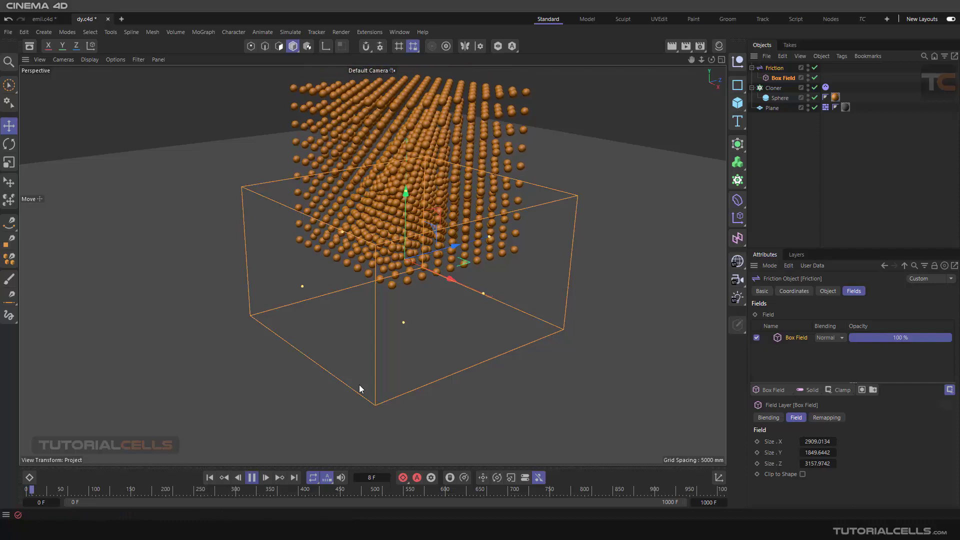
left_click_drag(430, 314, 415, 273, "alt")
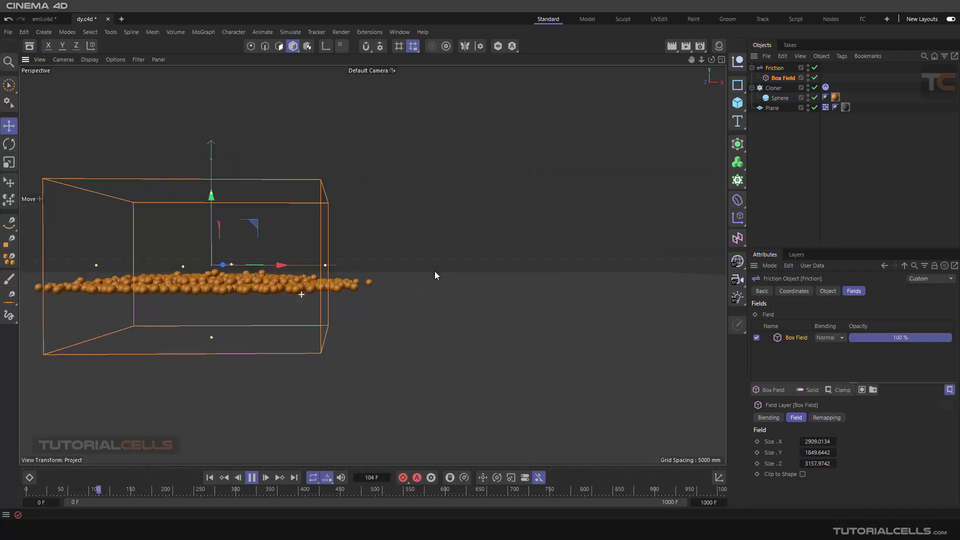
left_click_drag(435, 275, 372, 317, "alt")
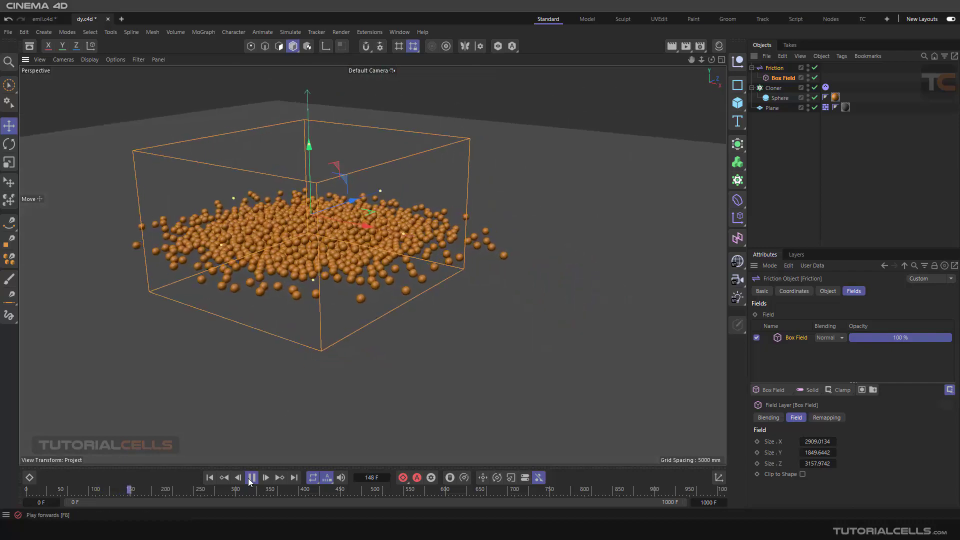
Stop the simulation, rewind it to frame 0, and orbit to a near-front view of the box
left_click(250, 481)
left_click(210, 478)
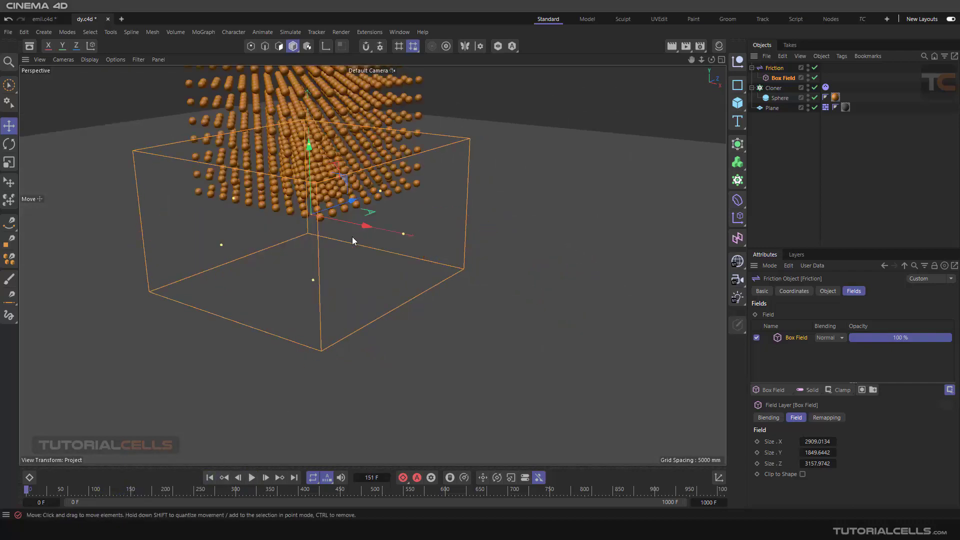
left_click_drag(353, 241, 478, 268, "alt")
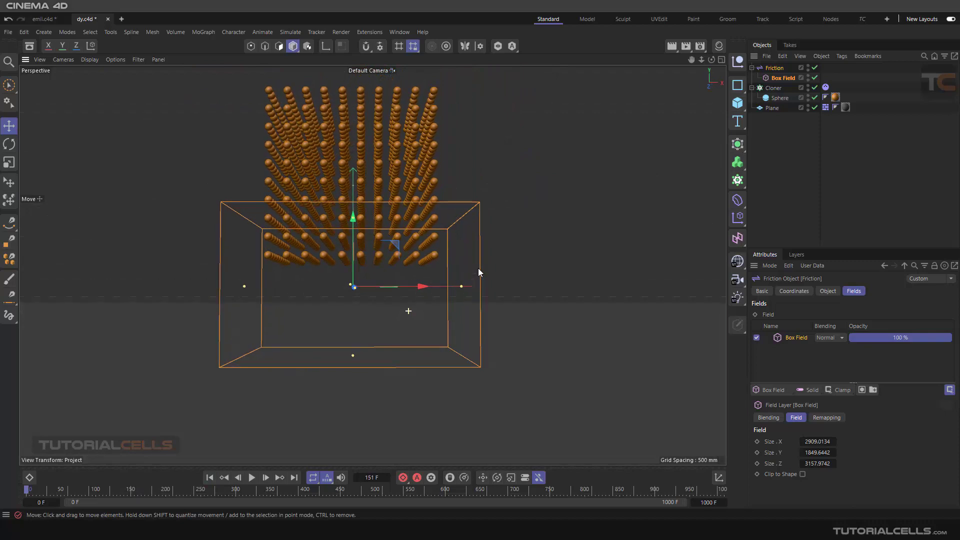
Stop the front-view replay at frame 64 and rewind the simulation to the start
left_click(252, 479)
left_click(210, 479)
left_click_drag(375, 368, 393, 307, "alt")
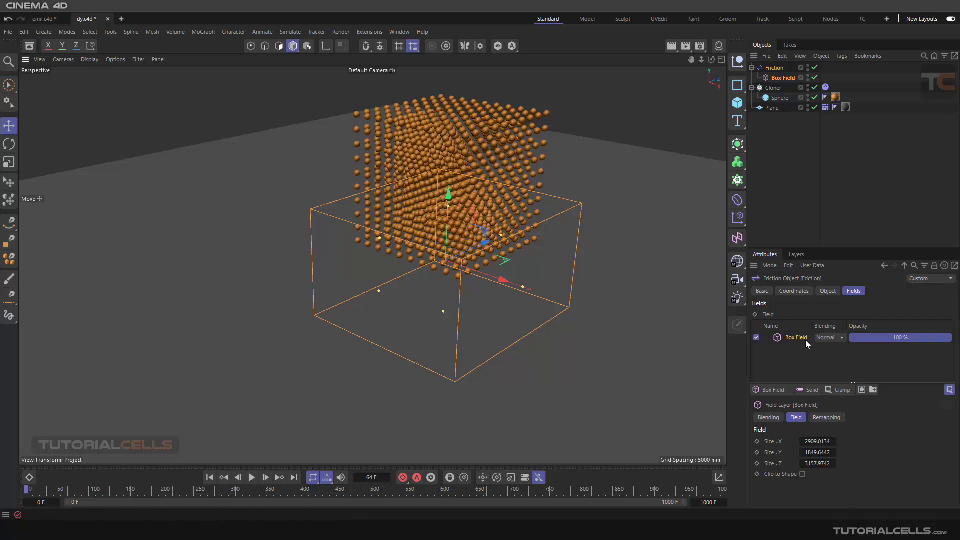
With the Friction force's strength settings shown, raise the Box Field higher around the spheres
left_click(828, 291)
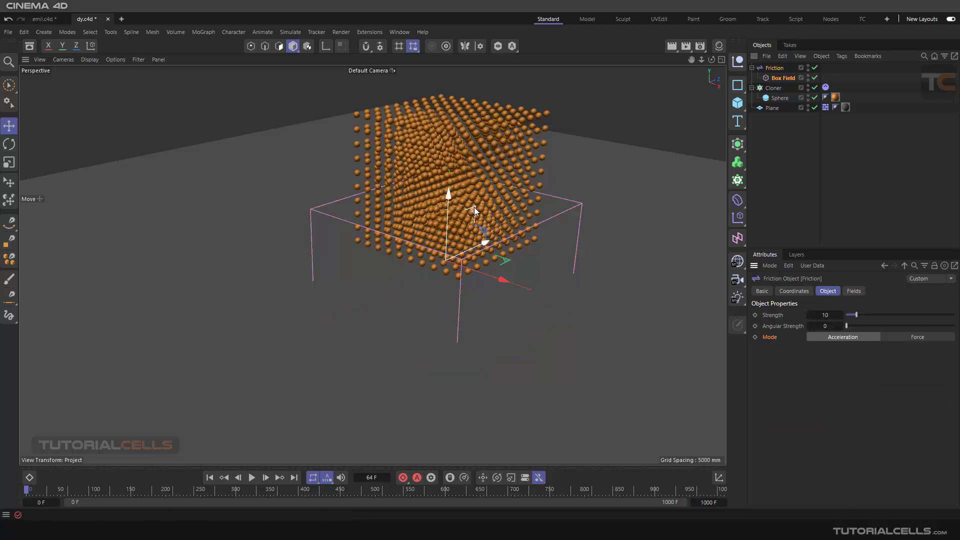
left_click_drag(448, 200, 447, 151)
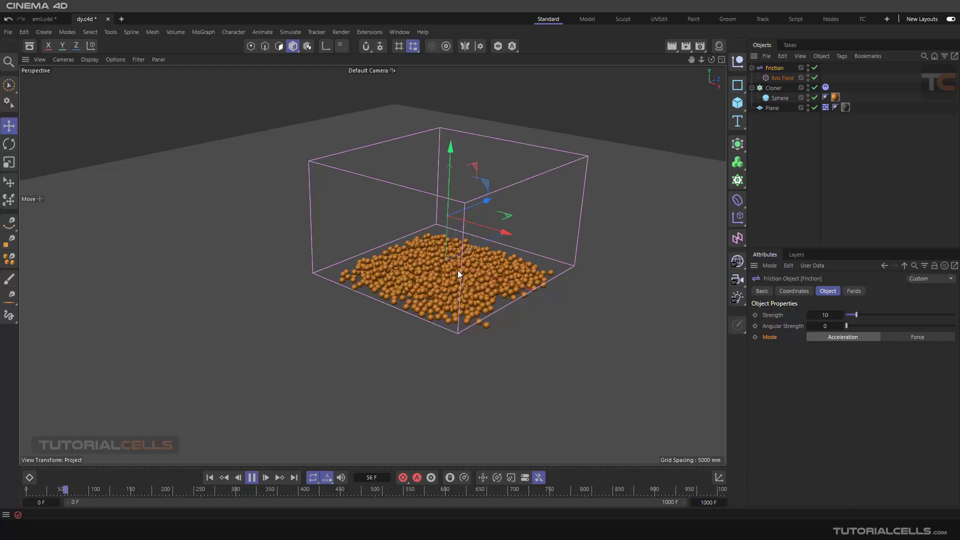
scroll(457, 301, "up", 3)
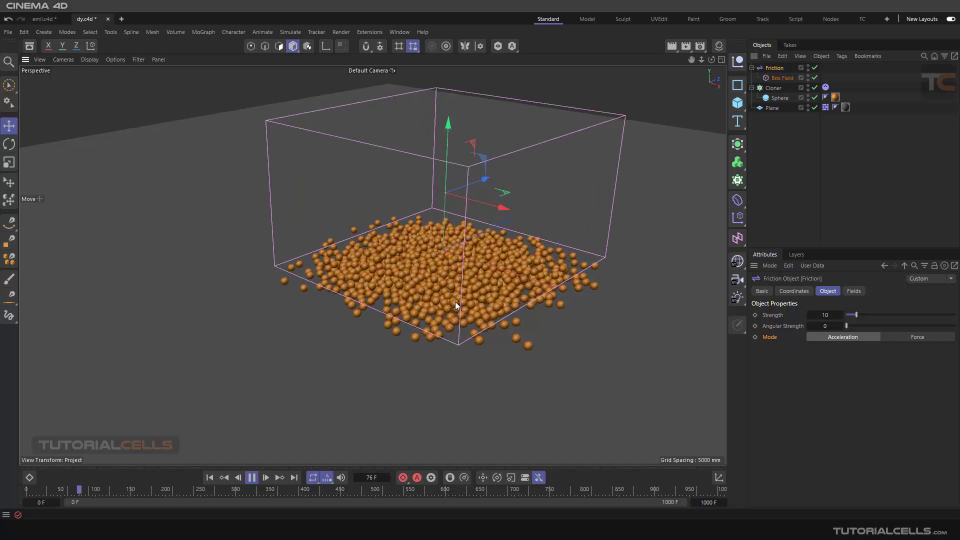
scroll(455, 303, "up", 3)
Replay the drop twice, stopping at frames 92 and 78, and rewind to frame 0
left_click(251, 478)
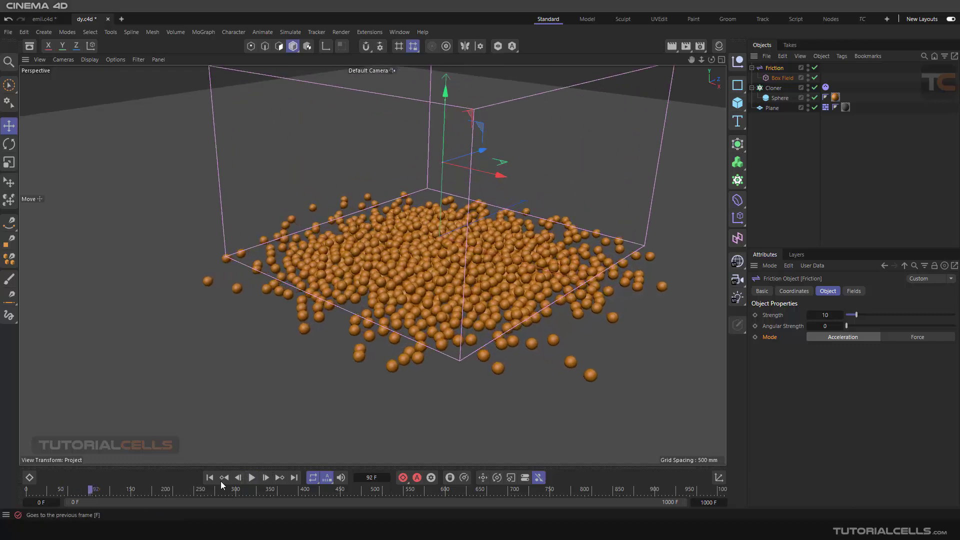
left_click(209, 477)
left_click(252, 478)
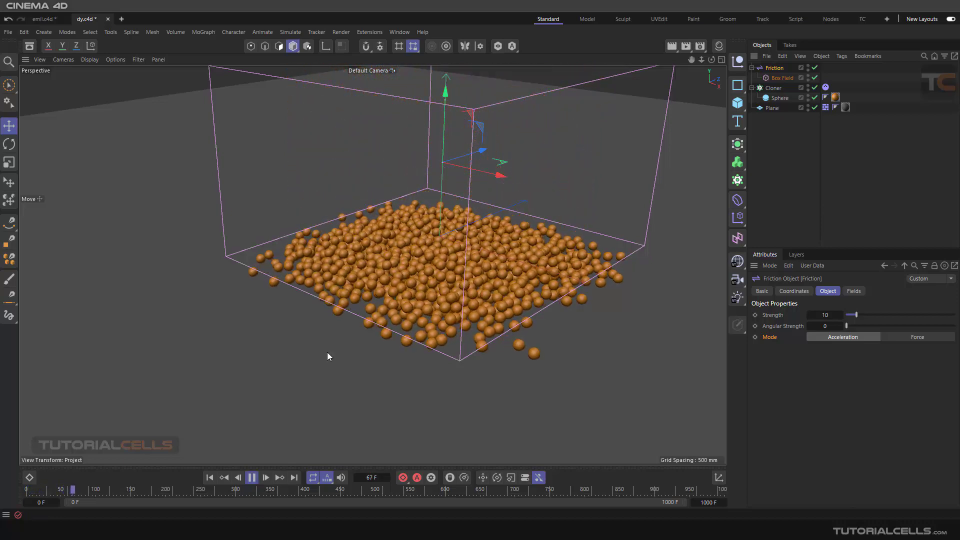
left_click(254, 477)
left_click(209, 478)
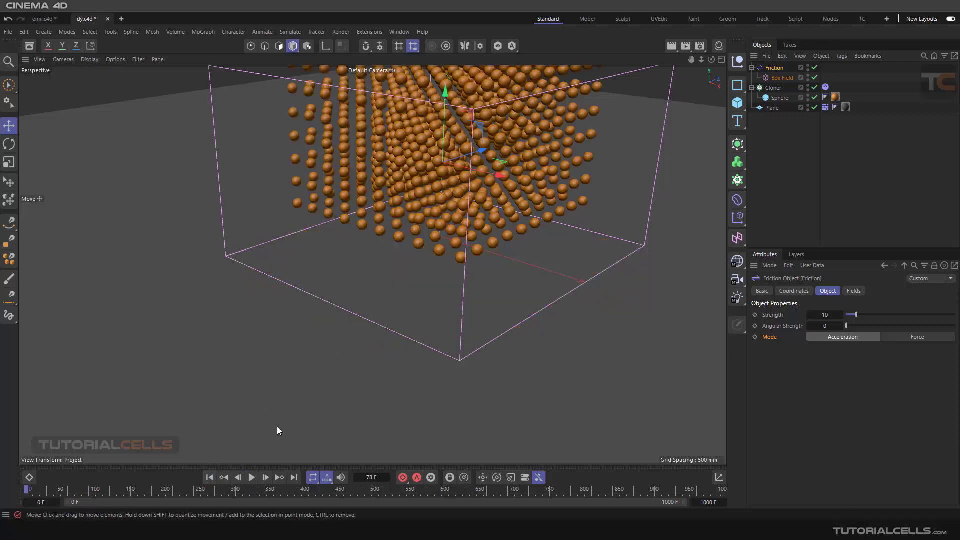